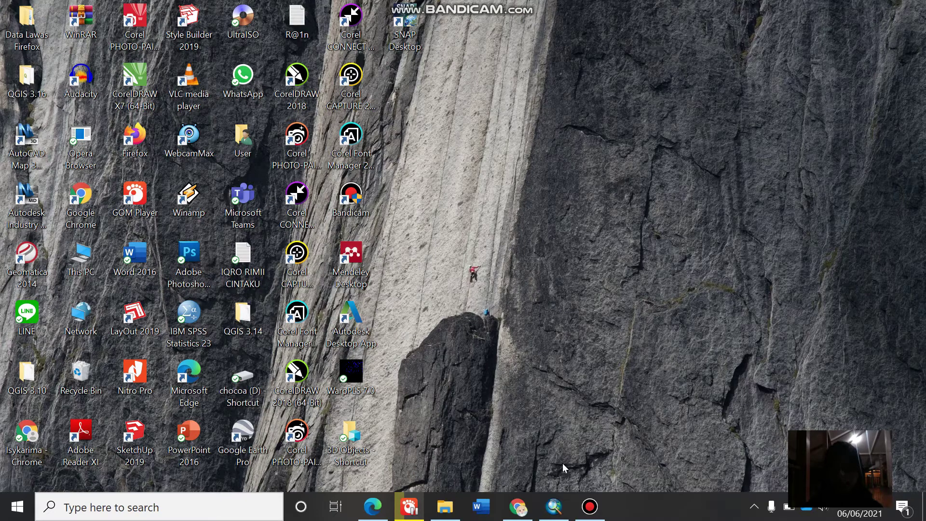
Step: Switch to ArcMap and turn on the NDWI_2 and NDWI_3 layers above NDWI_1 to compare the water index rasters
left_click(553, 506)
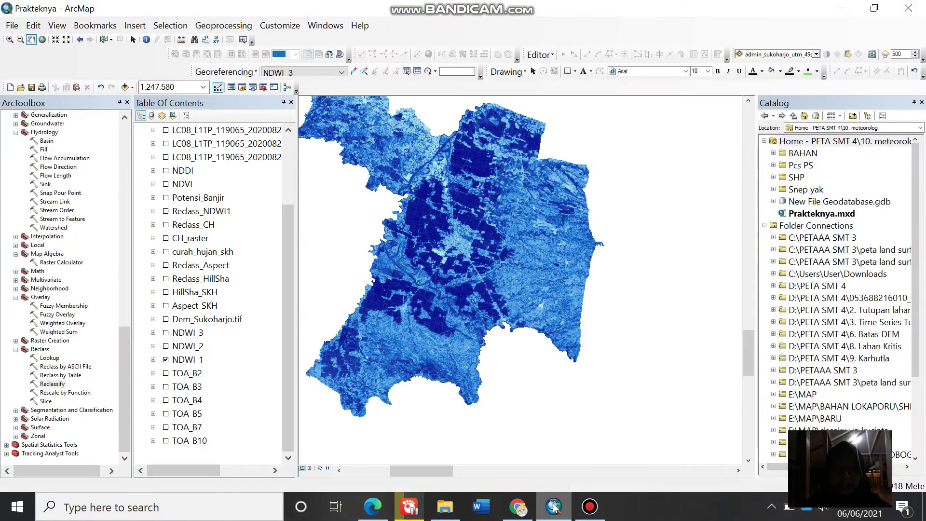
left_click_drag(465, 308, 547, 343)
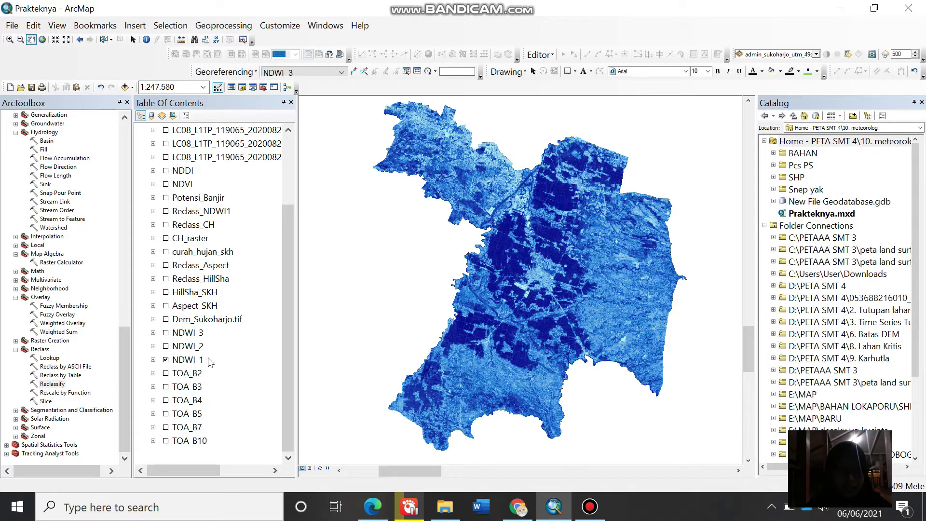
left_click(195, 361)
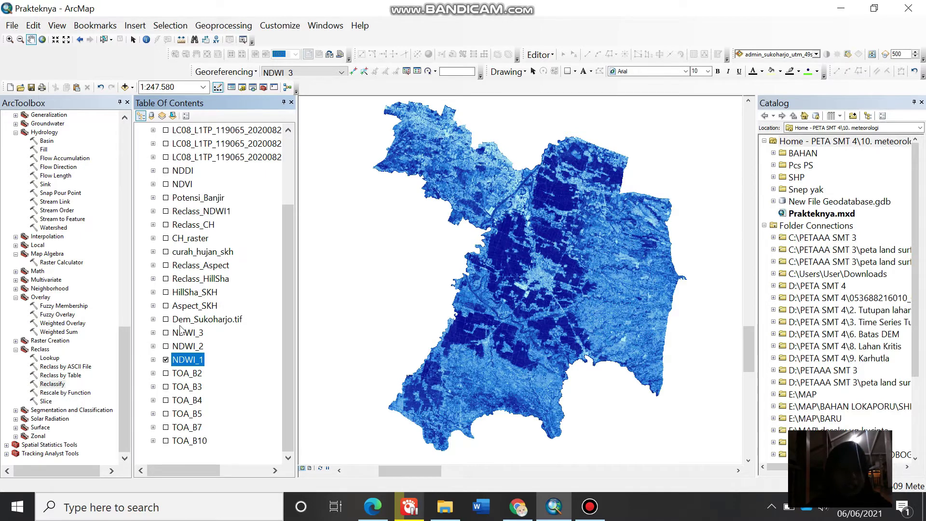
left_click(197, 346)
key("space")
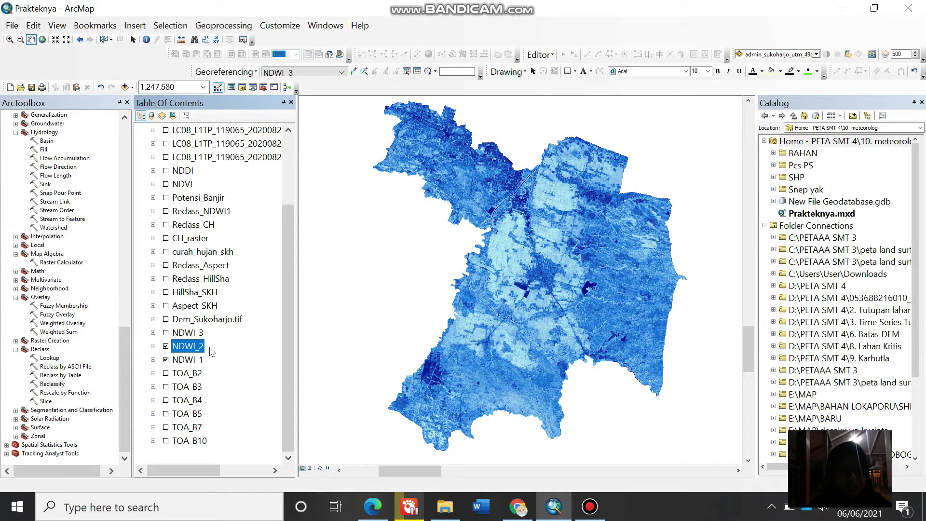
left_click(166, 332)
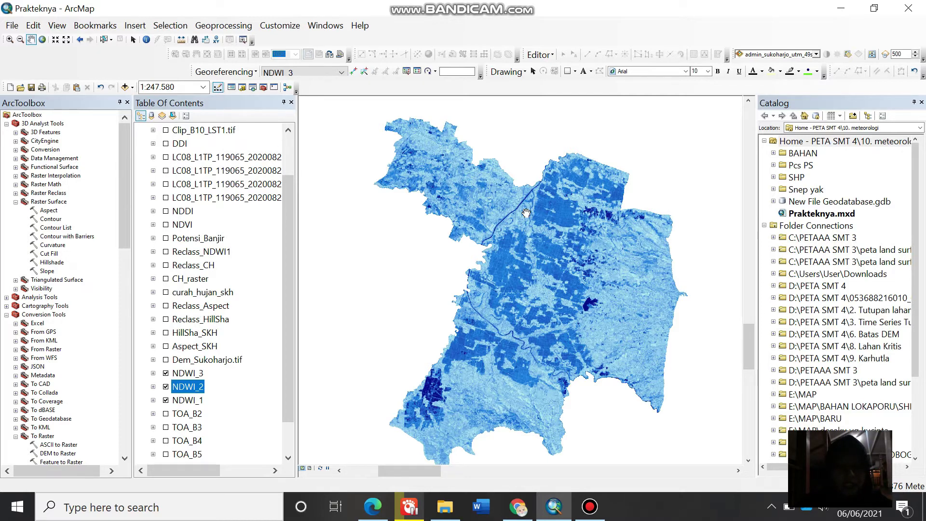
Step: Display the Aspect_SKH, HillSha_SKH and Reclass_HillSha layers on the map
left_click(55, 211)
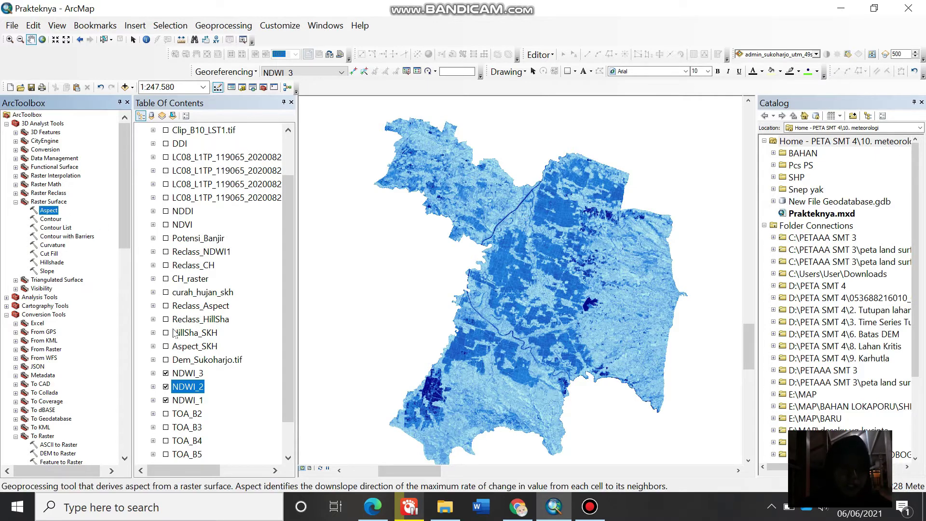
left_click(166, 348)
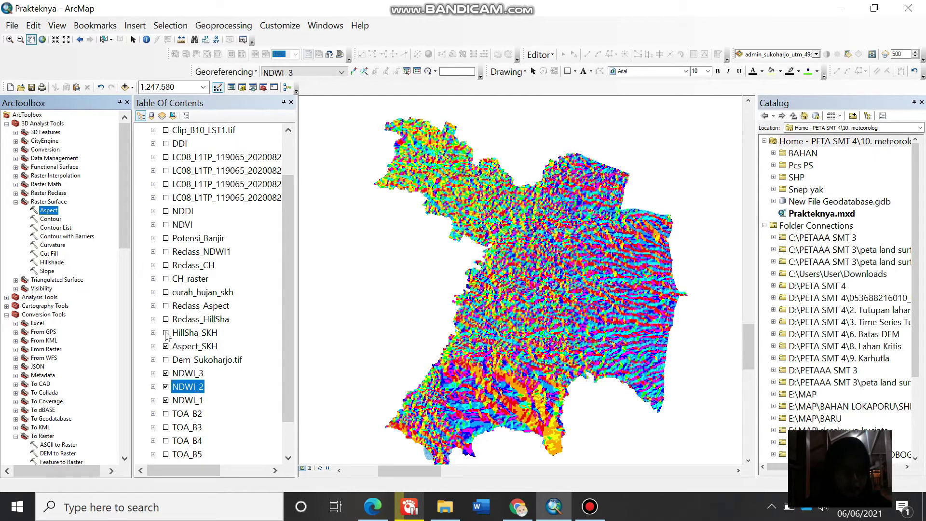
left_click(166, 333)
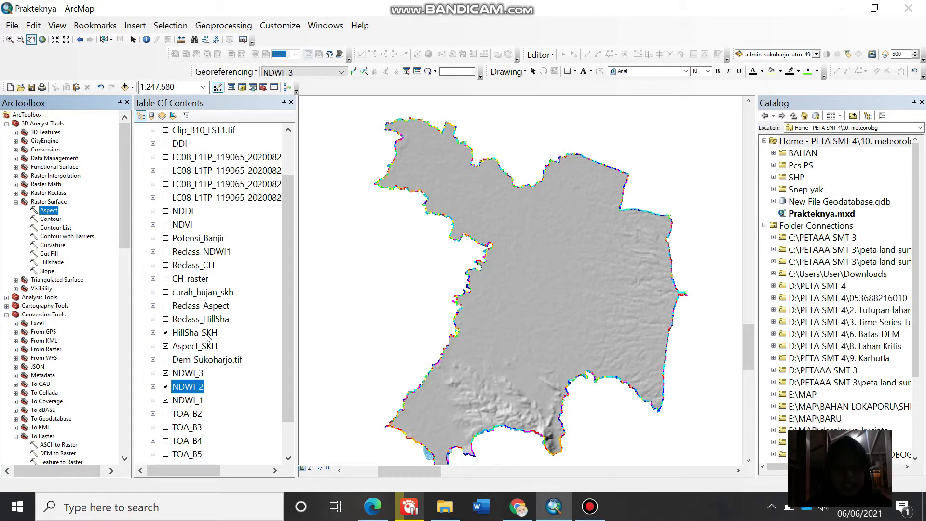
left_click(166, 320)
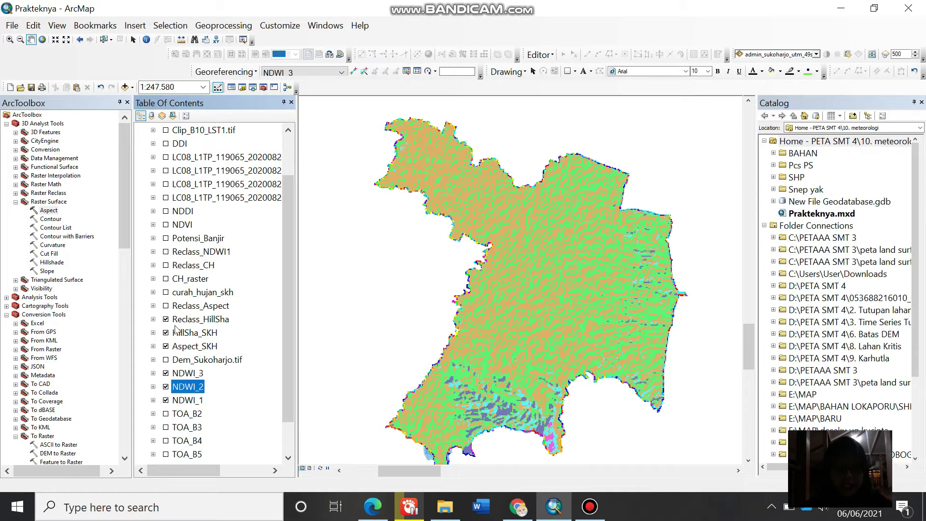
Step: Display the CH_raster and Reclass_CH rainfall layers and inspect the Reclass_CH legend classes
left_click(190, 279)
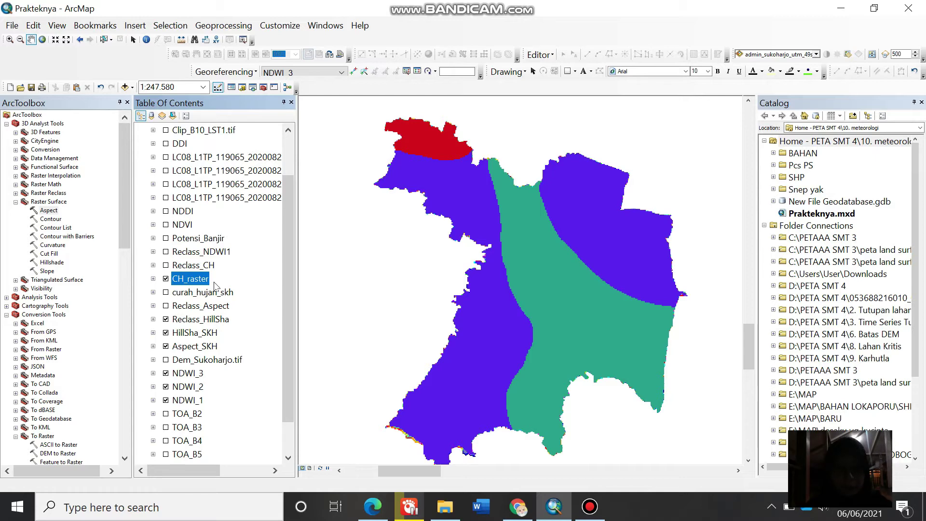
left_click(165, 265)
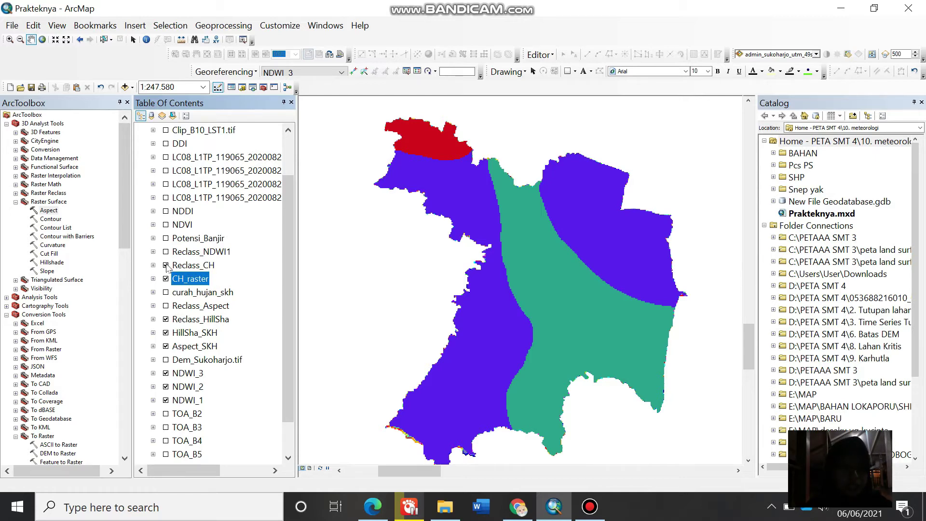
left_click(153, 265)
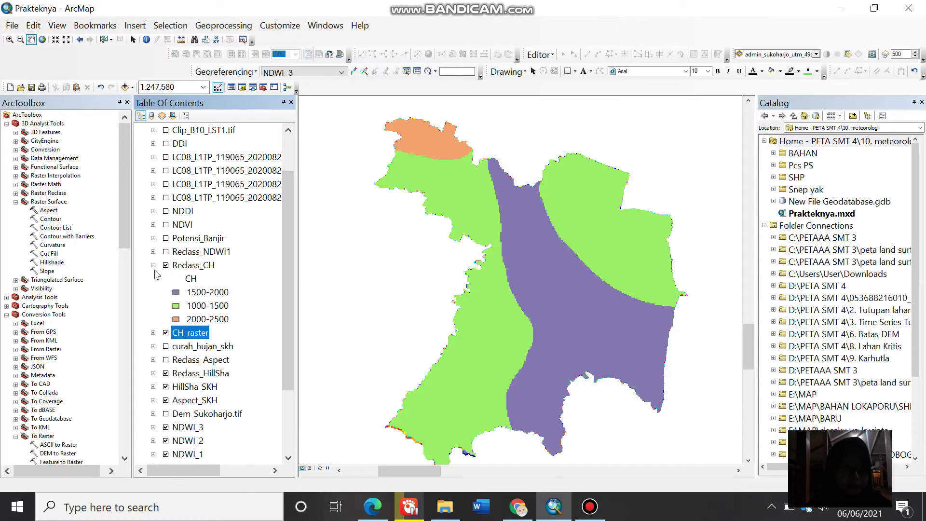
left_click(153, 265)
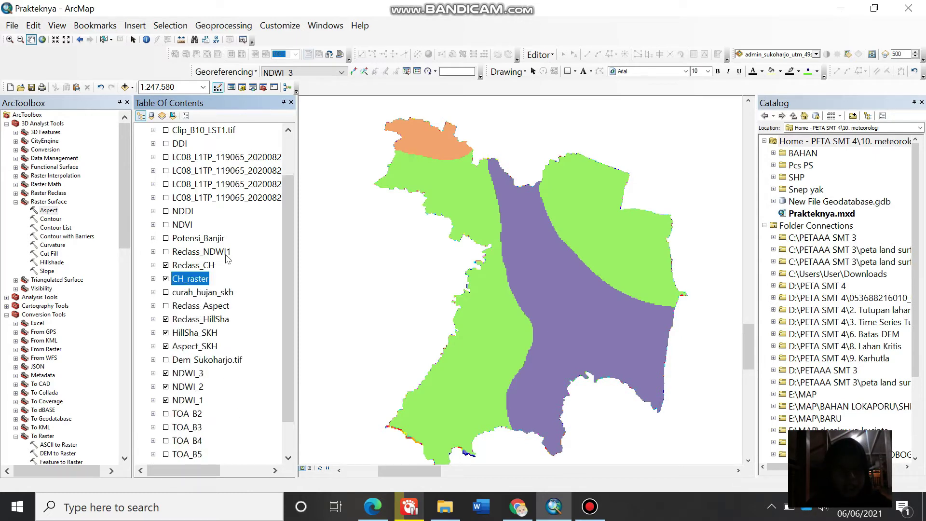
Step: Examine the legend value ranges of the NDWI_3 and NDWI_1 layers
left_click_drag(293, 259, 291, 333)
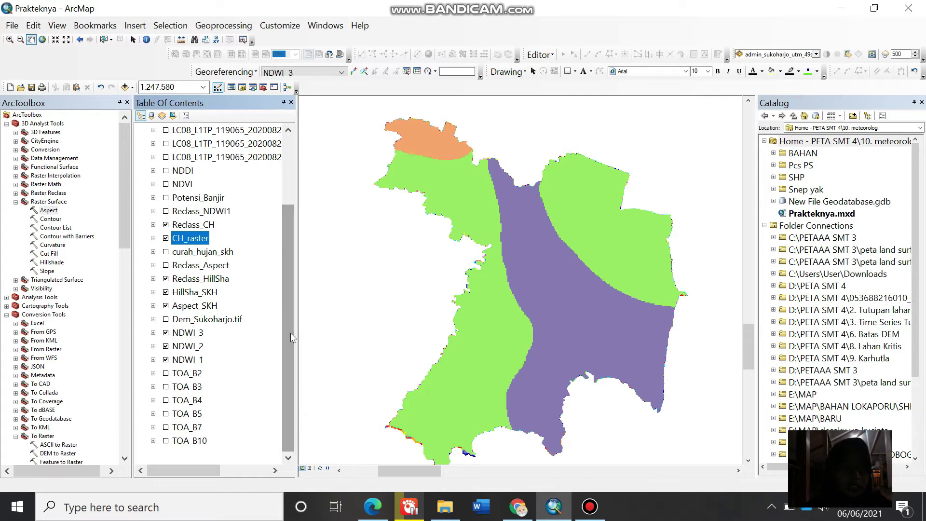
left_click(154, 336)
left_click(153, 333)
scroll(154, 359, "down", 2)
left_click(152, 372)
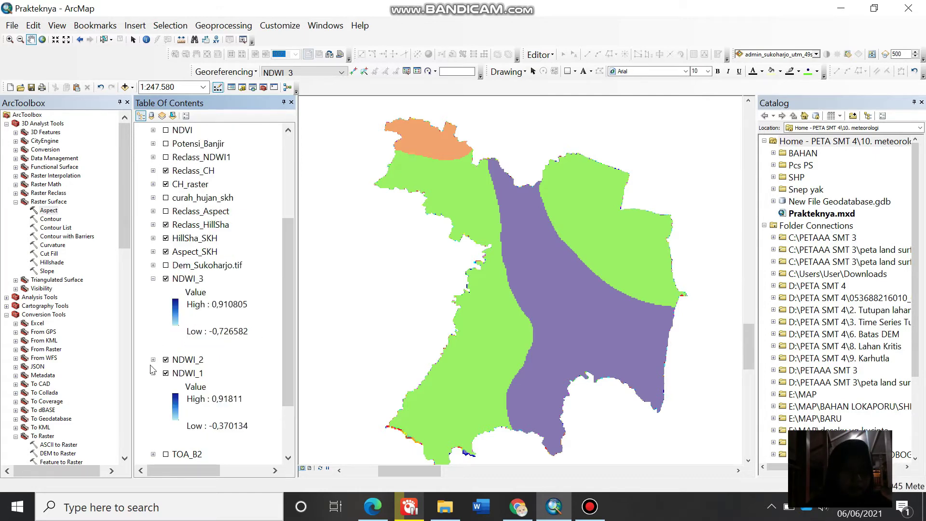
scroll(155, 369, "down", 1)
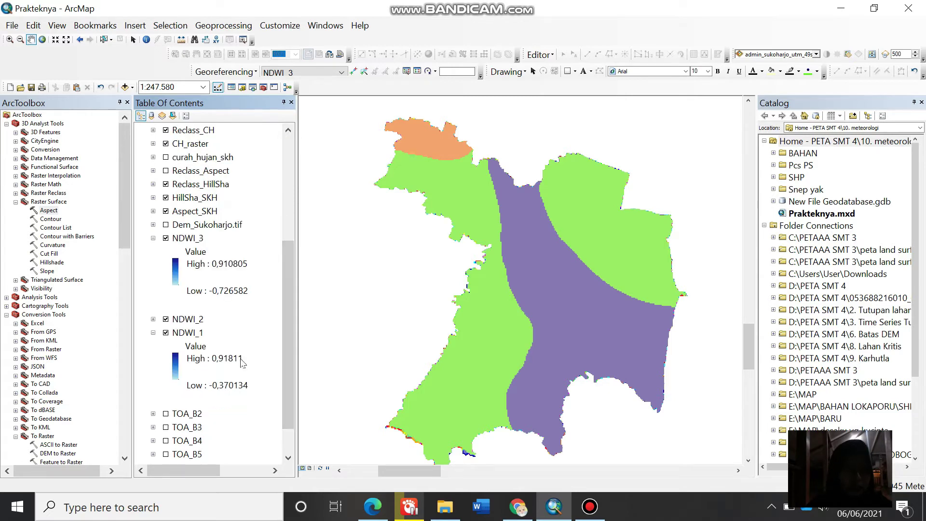
left_click_drag(285, 361, 285, 293)
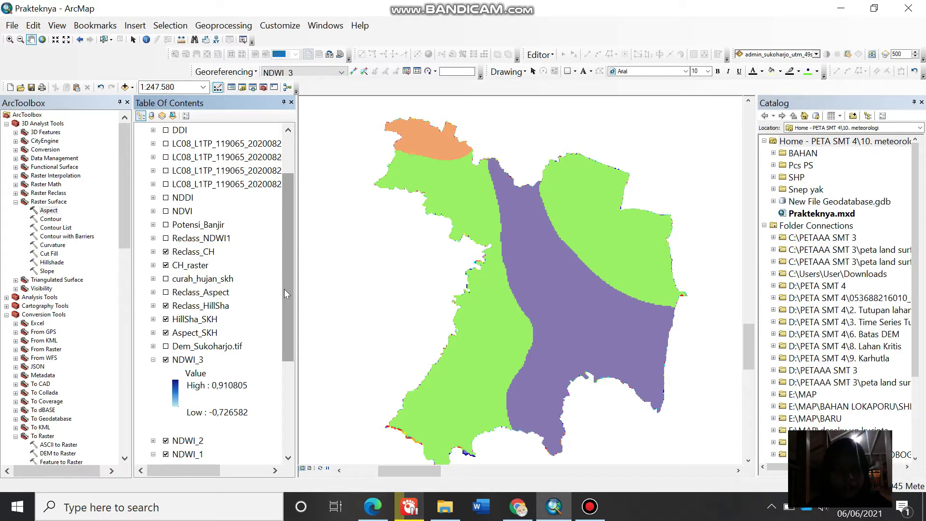
Step: Display the Reclass_NDWI1 and Potensi_Banjir layers and open the flood potential layer's legend
left_click(166, 239)
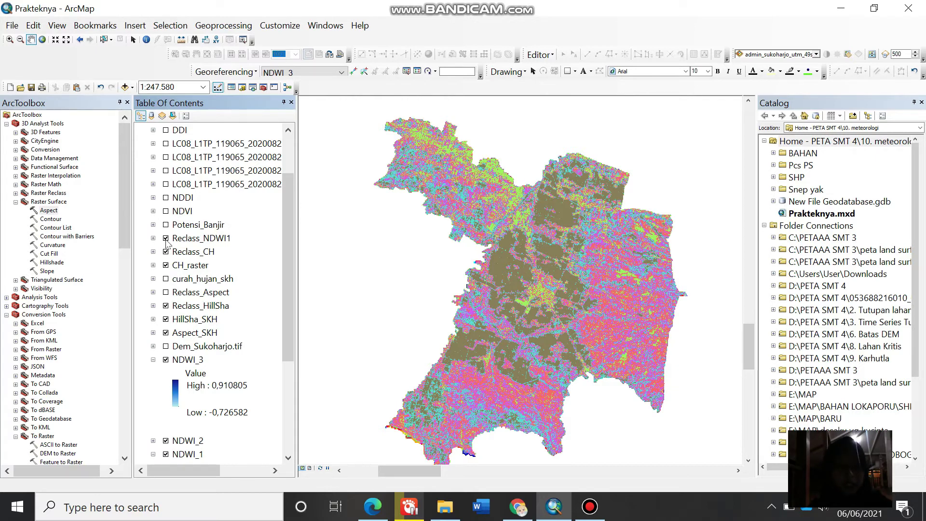
left_click(167, 225)
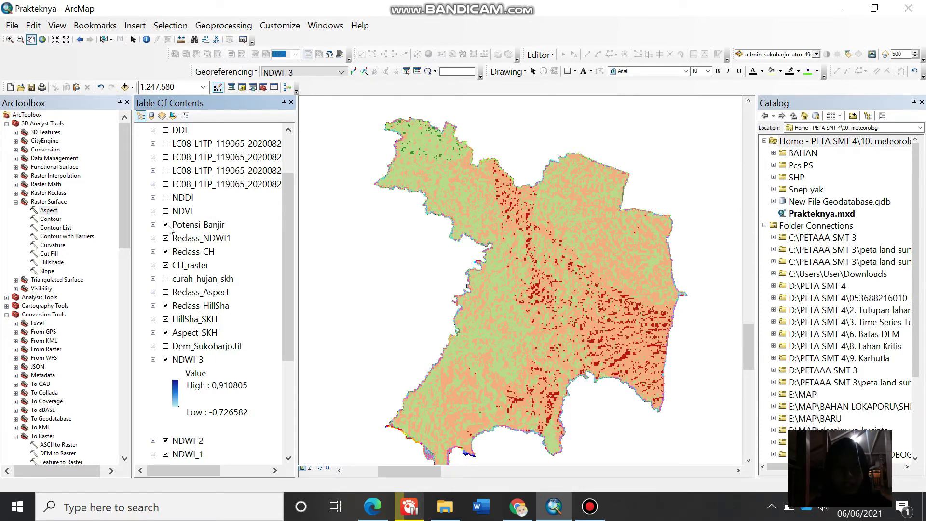
left_click(153, 225)
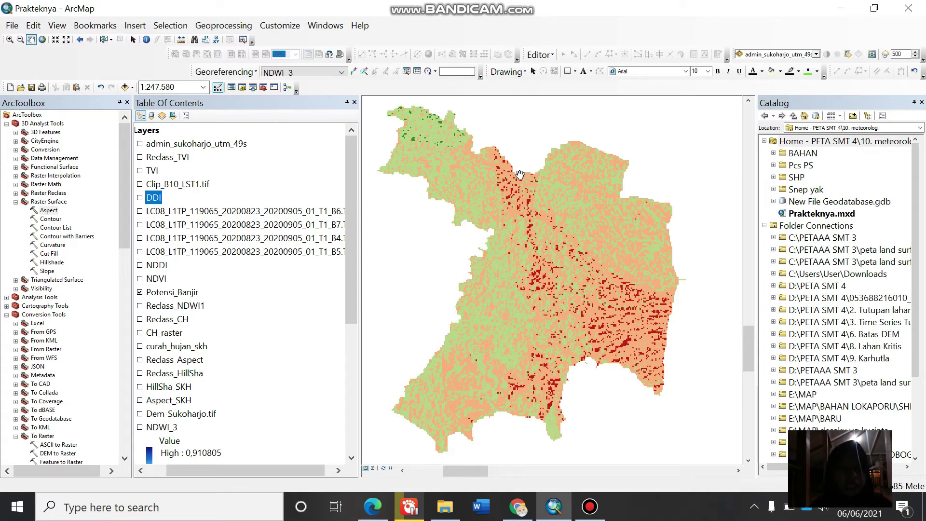
Step: Turn on the NDDI and TVI layers, widening the layer list so the full layer names can be read
left_click(140, 265)
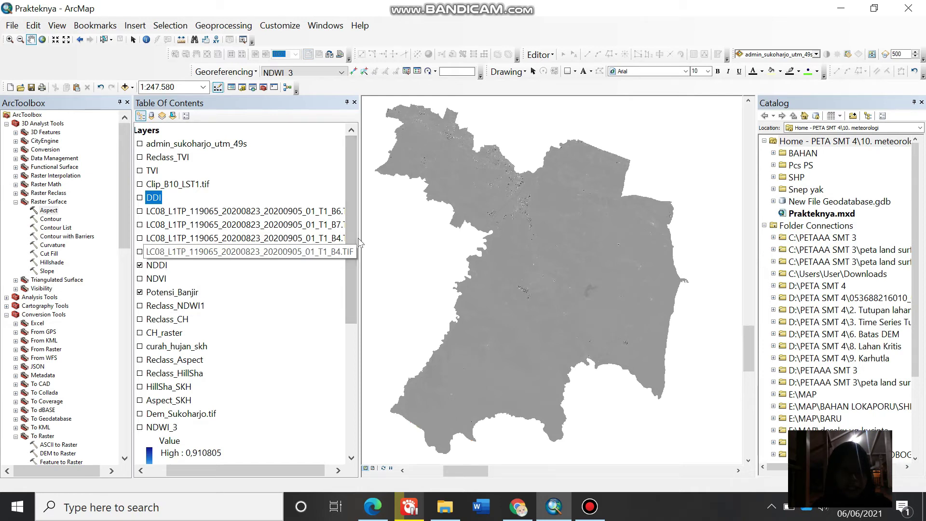
left_click_drag(360, 237, 381, 237)
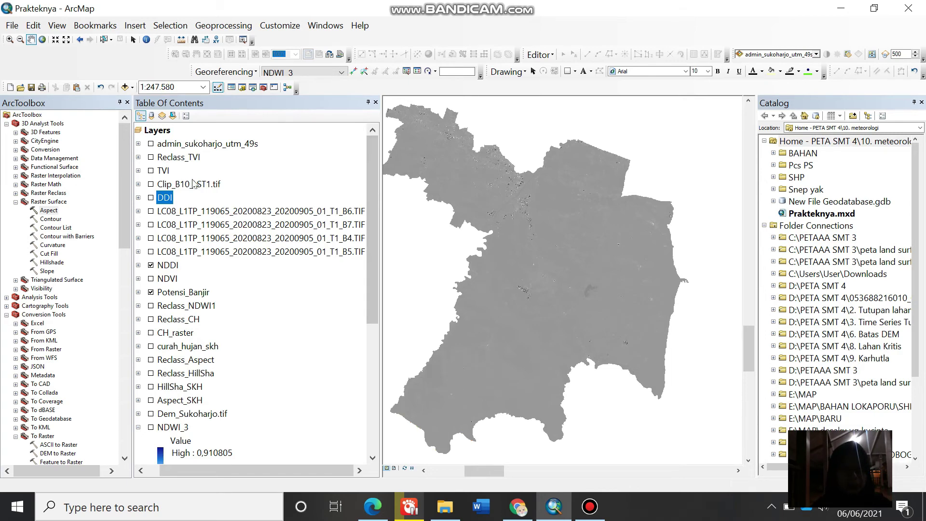
left_click(151, 172)
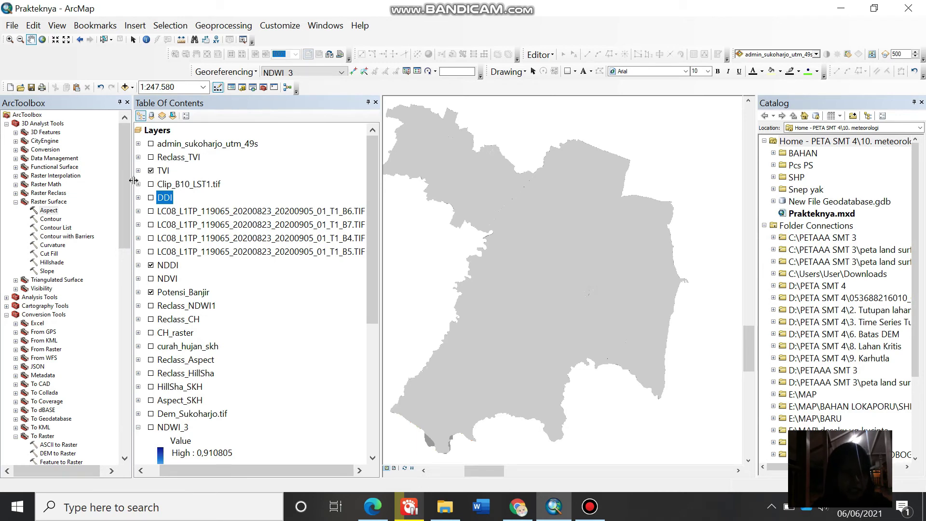
Step: Symbolize the TVI layer as Classified with 5 classes and a light-to-dark orange color ramp
right_click(164, 171)
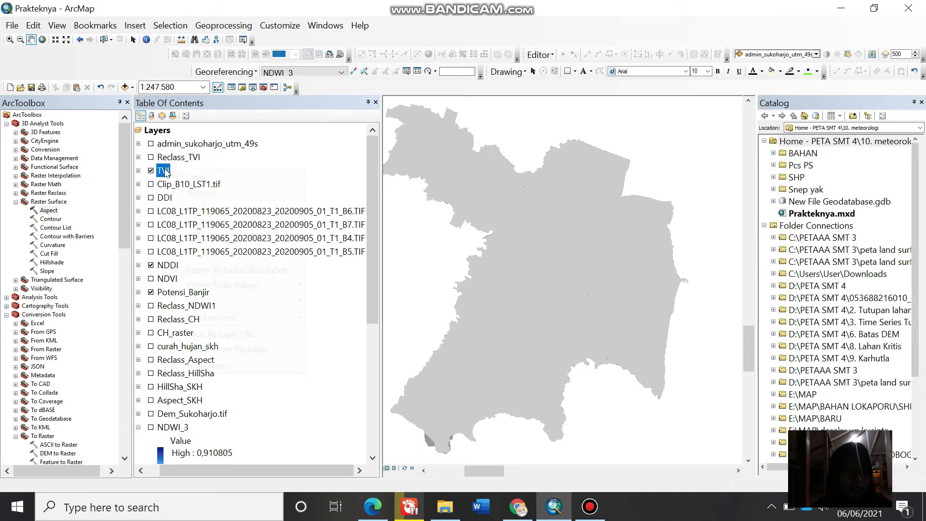
left_click(266, 366)
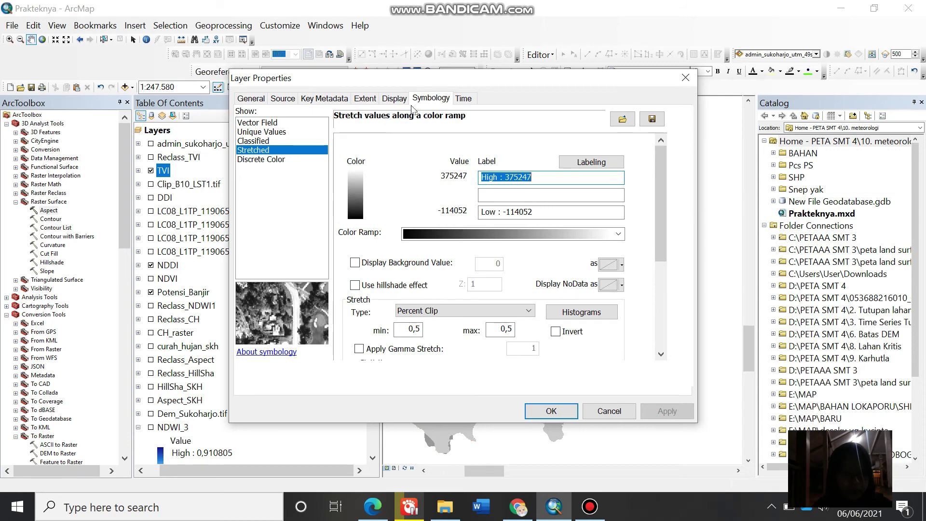
left_click(253, 141)
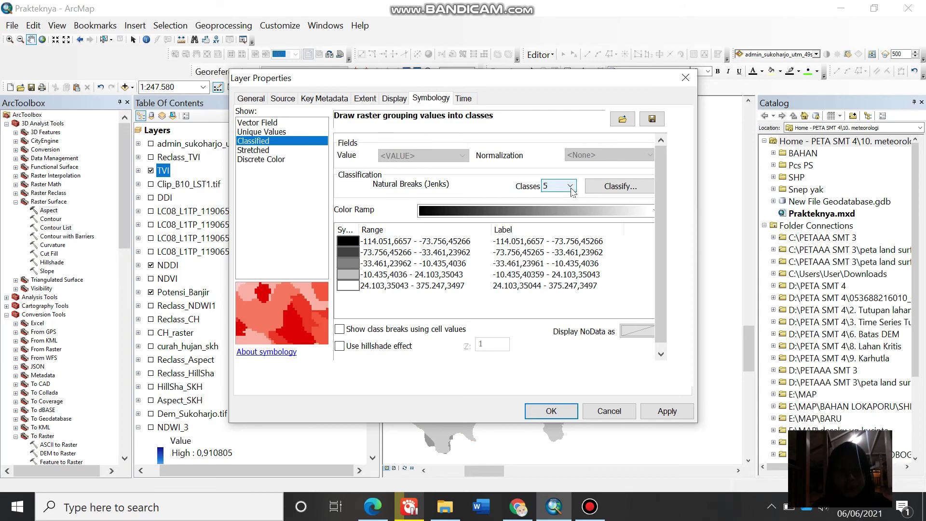
left_click(649, 215)
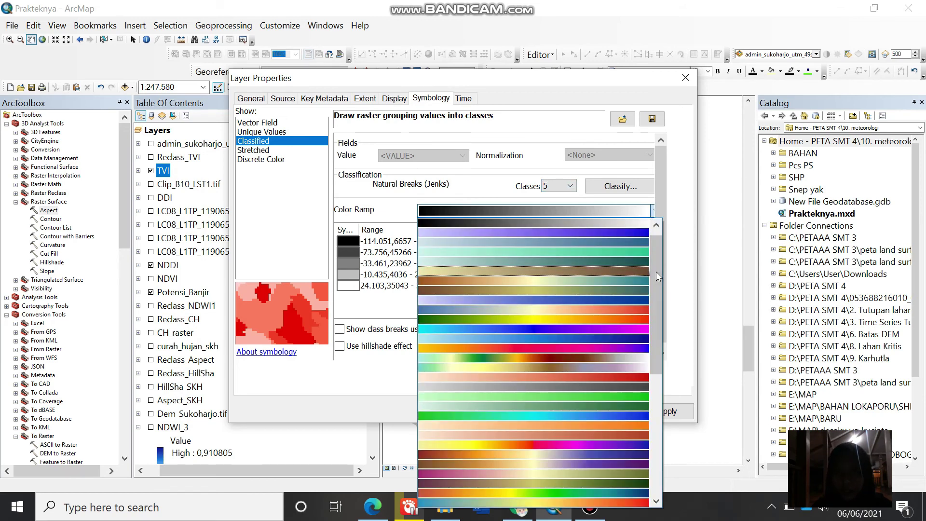
left_click_drag(657, 273, 656, 307)
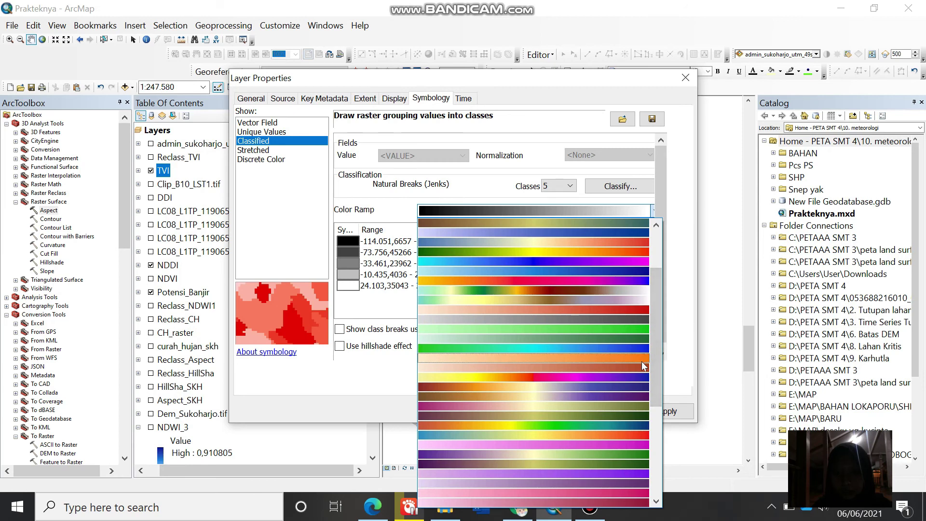
left_click(642, 367)
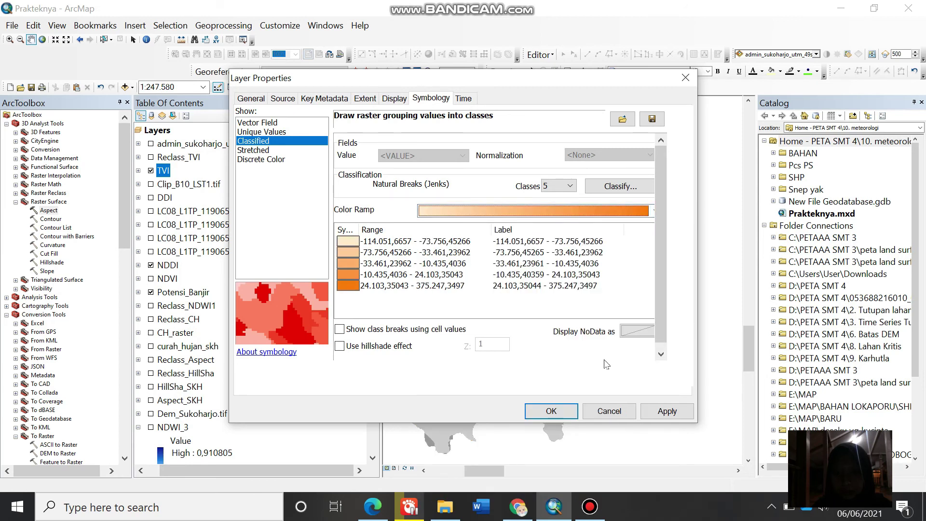
left_click(562, 412)
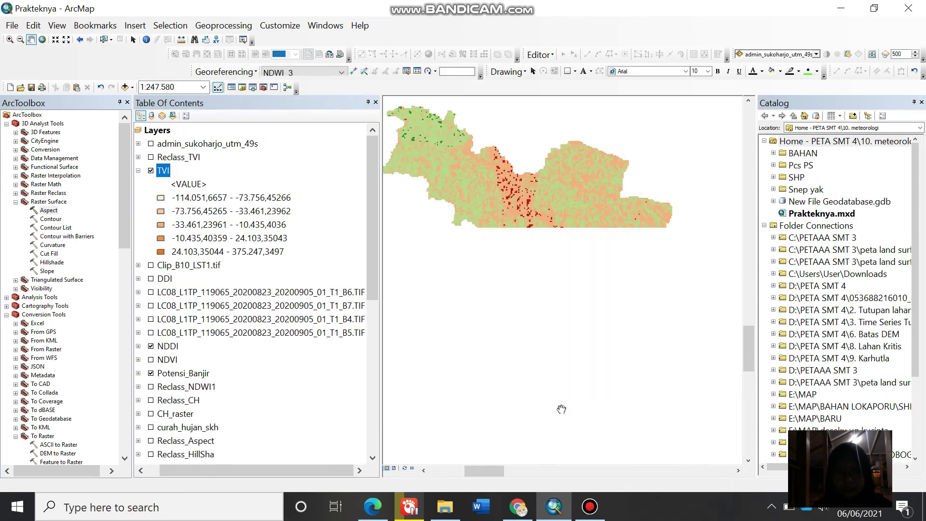